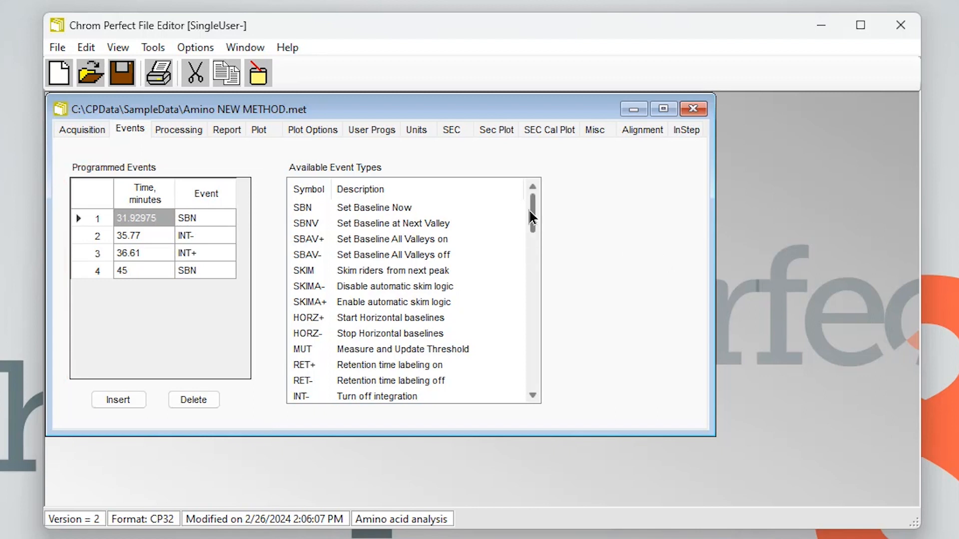
Step: Look through the full list of available event types for the method's programmed events
left_click_drag(531, 214, 538, 355)
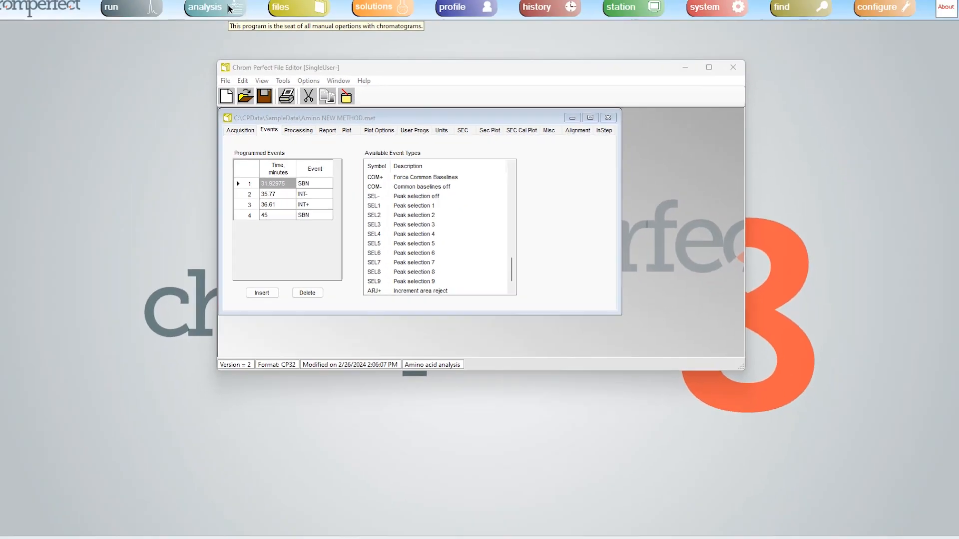
Step: Switch to Chrom Perfect Analysis and open the sample chromatogram C:\CPData\SampleData\Aminob.1.raw
left_click(239, 14)
left_click_drag(228, 211, 220, 80)
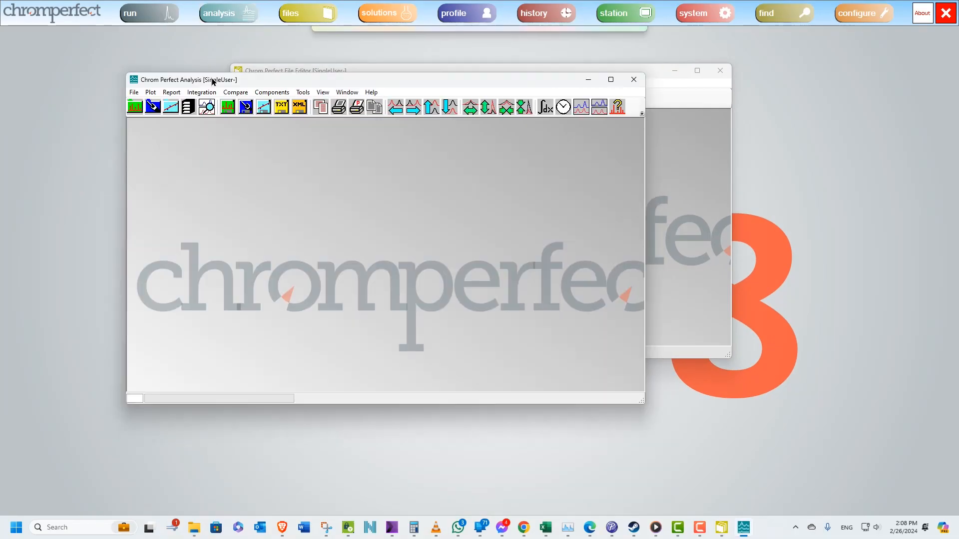
left_click(470, 222)
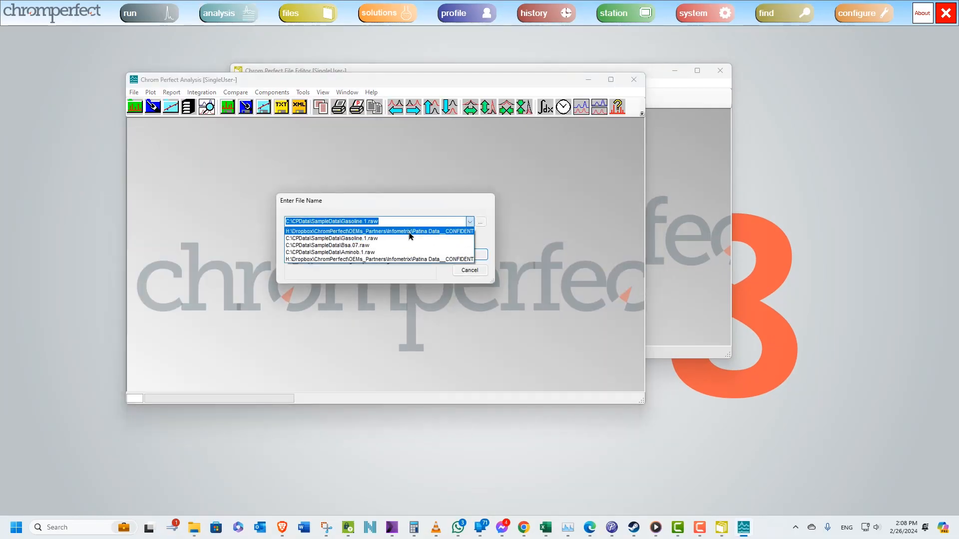
left_click(473, 257)
left_click(471, 254)
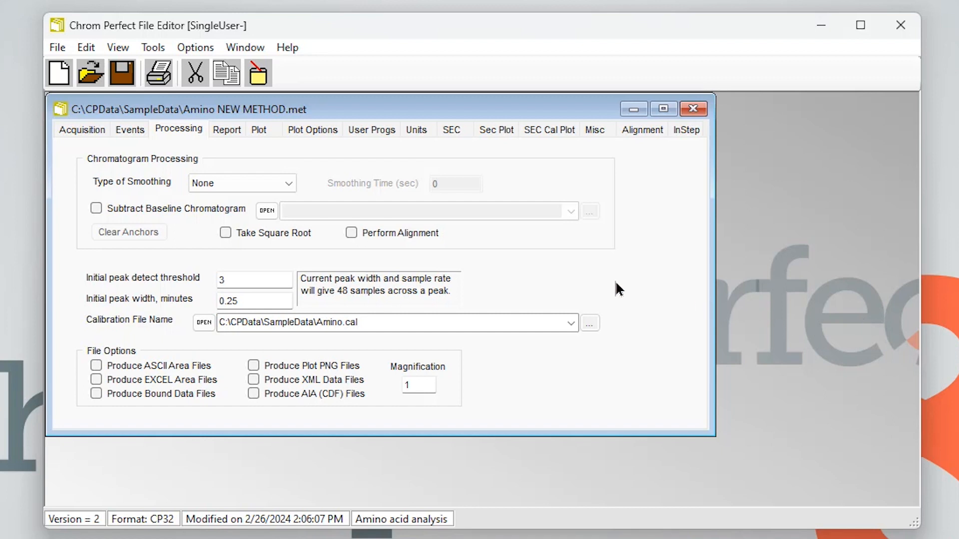
Step: Browse the recent calibration files and those in the SampleData folder that the method could use
left_click(571, 323)
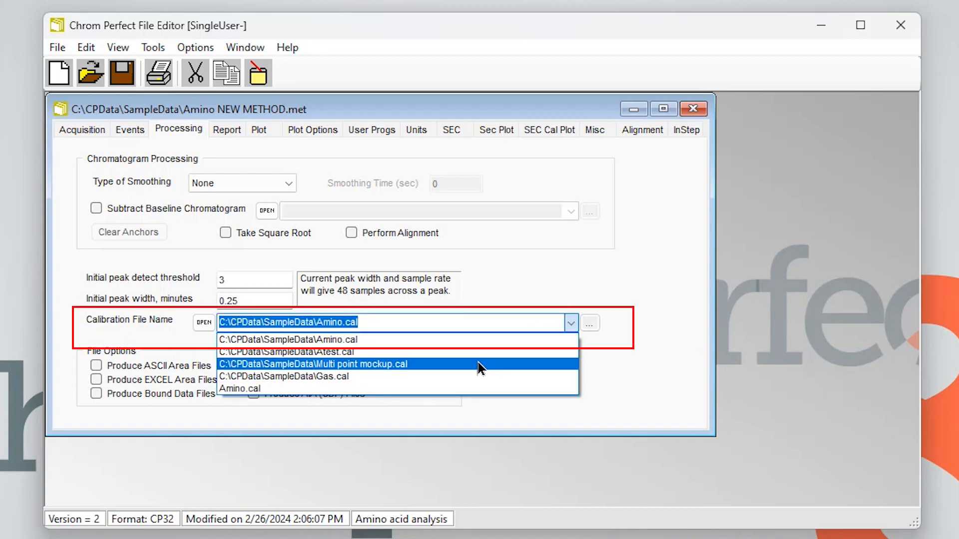
left_click(611, 277)
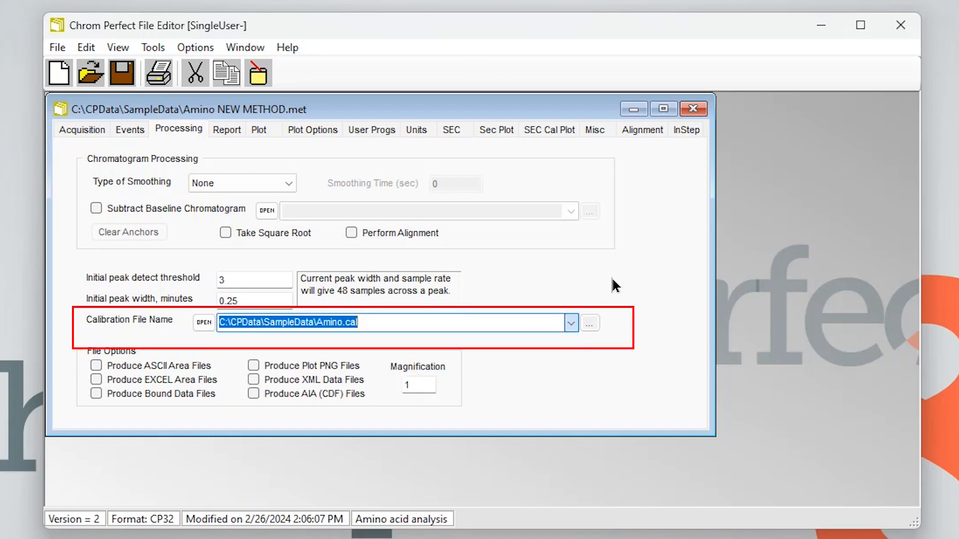
left_click(590, 324)
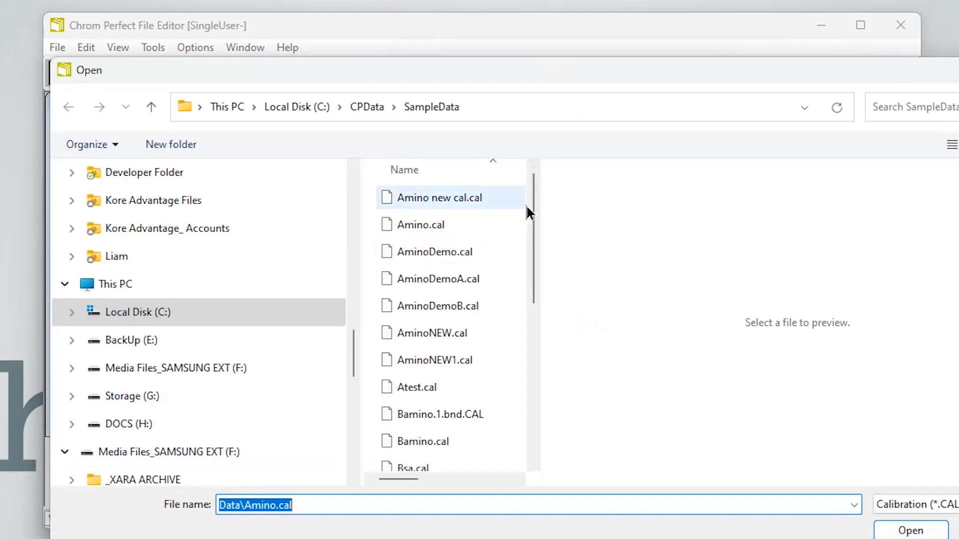
left_click_drag(532, 215, 535, 381)
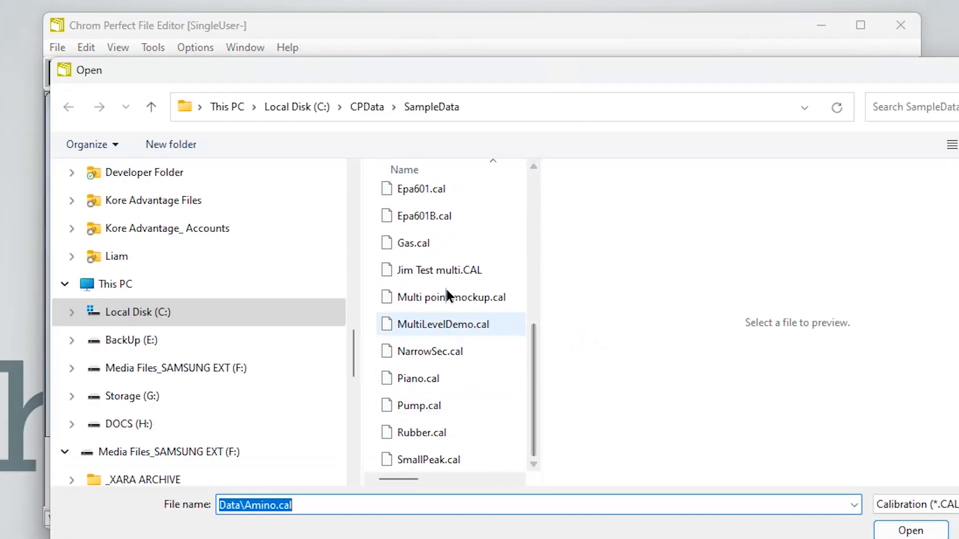
left_click(935, 535)
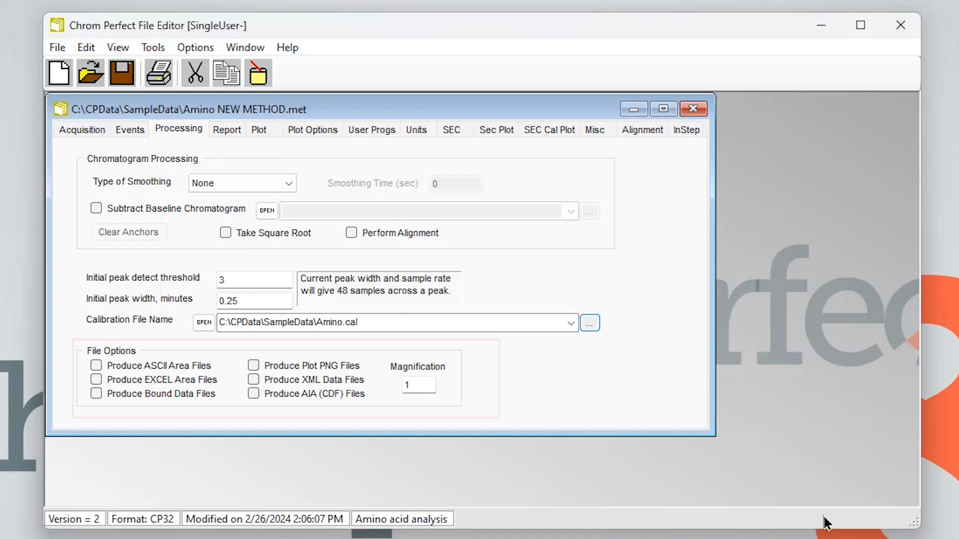
Step: Set the method's file options to produce ASCII area files, EXCEL area files and bound data files
left_click(96, 365)
left_click(96, 380)
left_click(95, 393)
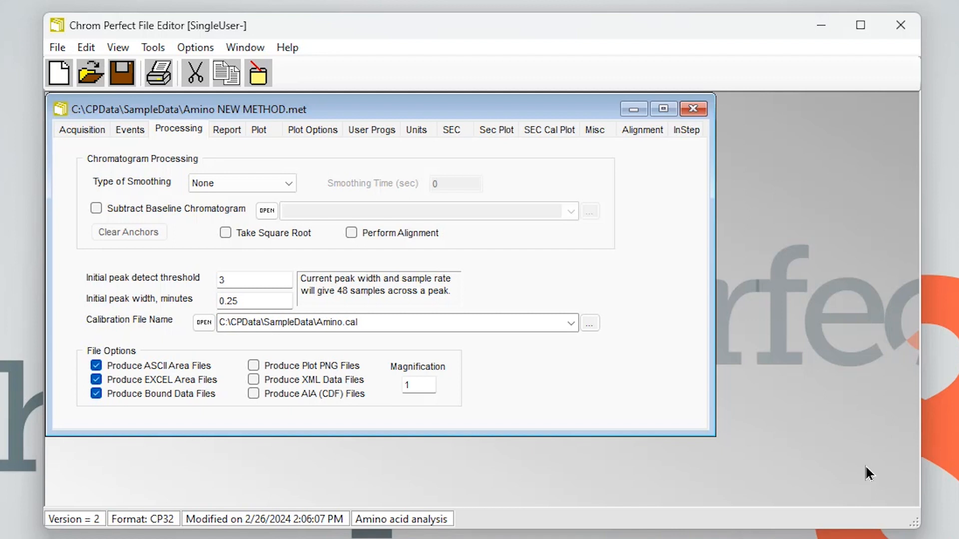
Step: Open the method's report settings, and view the fixed short form and long form reports for Aminob.1.raw in Chrom Perfect Analysis
left_click(226, 133)
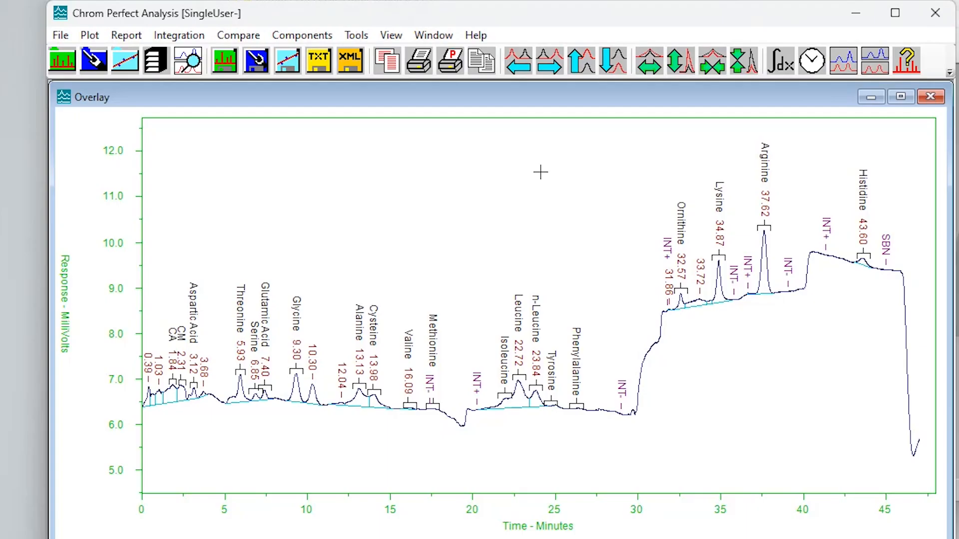
left_click(126, 35)
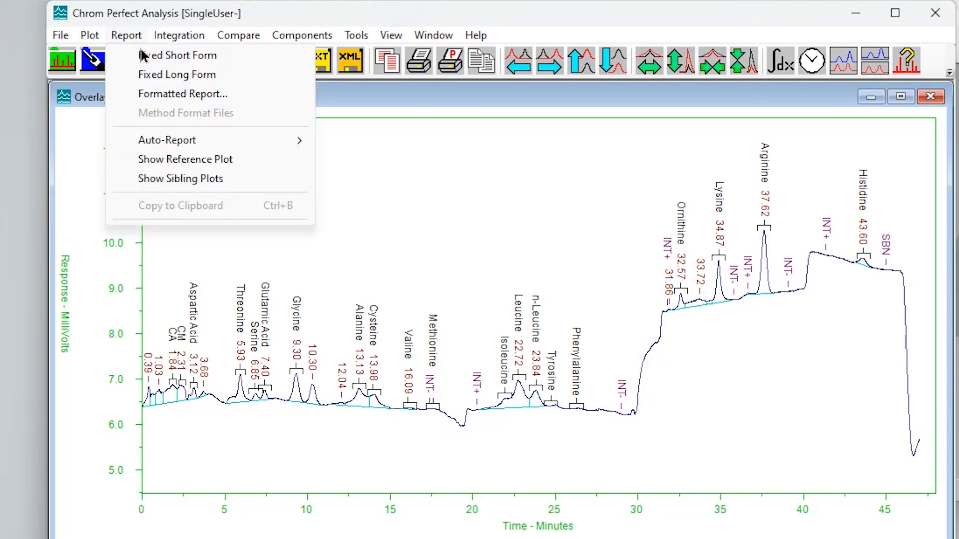
left_click(188, 56)
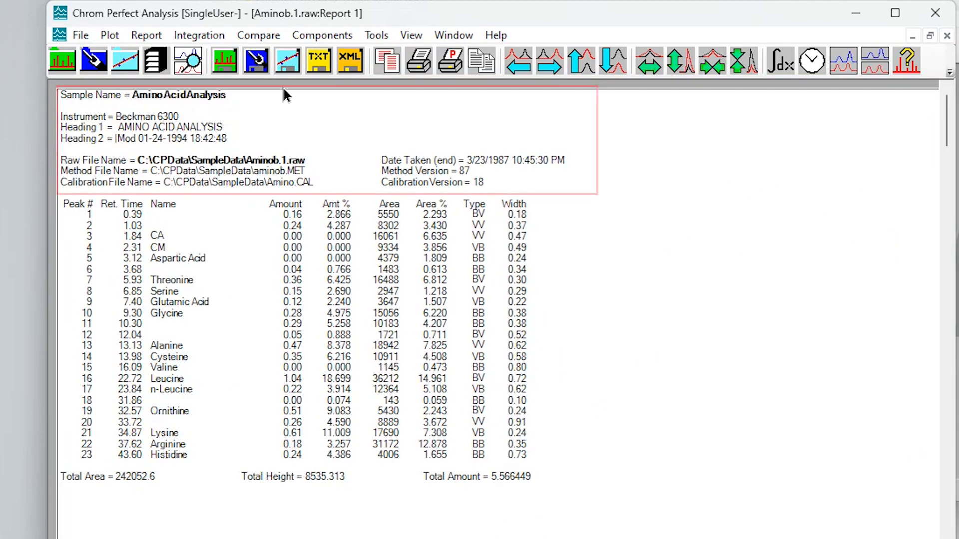
left_click(147, 36)
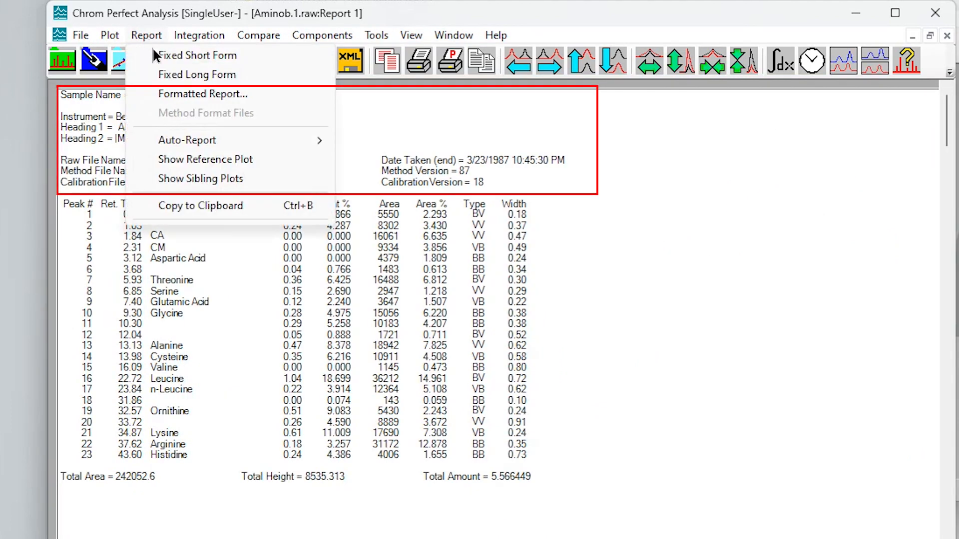
left_click(189, 78)
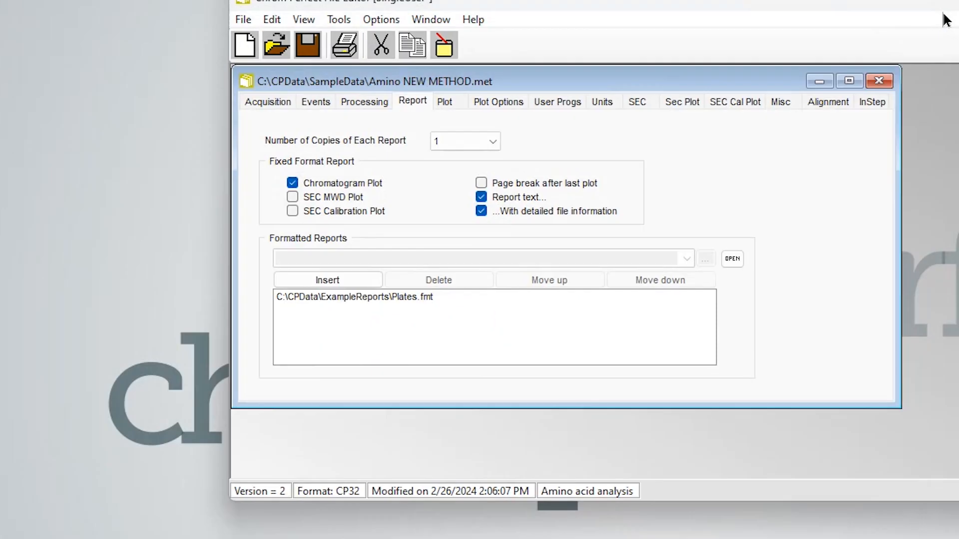
left_click(945, 18)
Step: Insert the custom report format from the SampleData folder into the formatted reports list, ahead of Plates.fmt
left_click(342, 278)
left_click(686, 259)
left_click(440, 288)
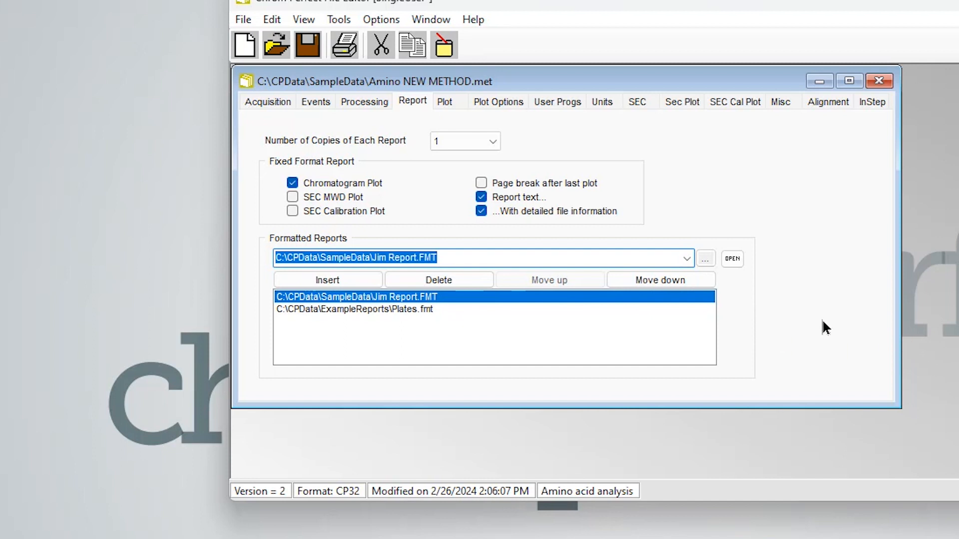
Step: Delete the SampleData report format from the method's formatted reports list
left_click(396, 308)
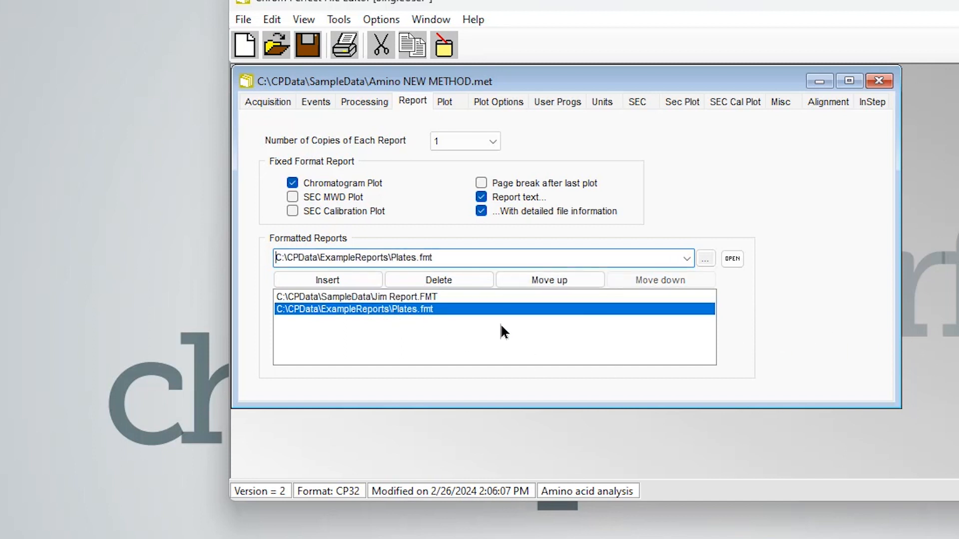
left_click(414, 297)
left_click(438, 280)
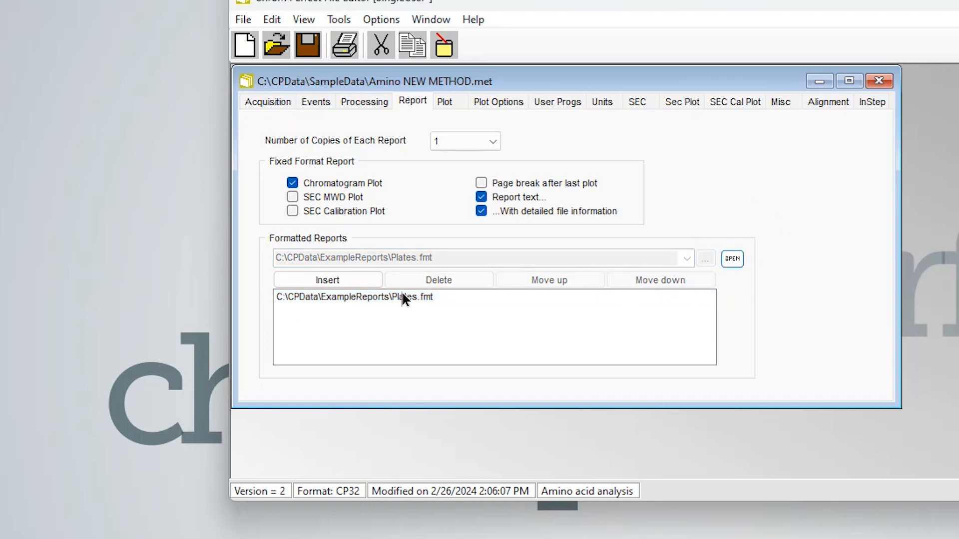
Step: Replace Plates.fmt in the method's formatted reports list with Certif.fmt from the ExampleReports folder
left_click(403, 296)
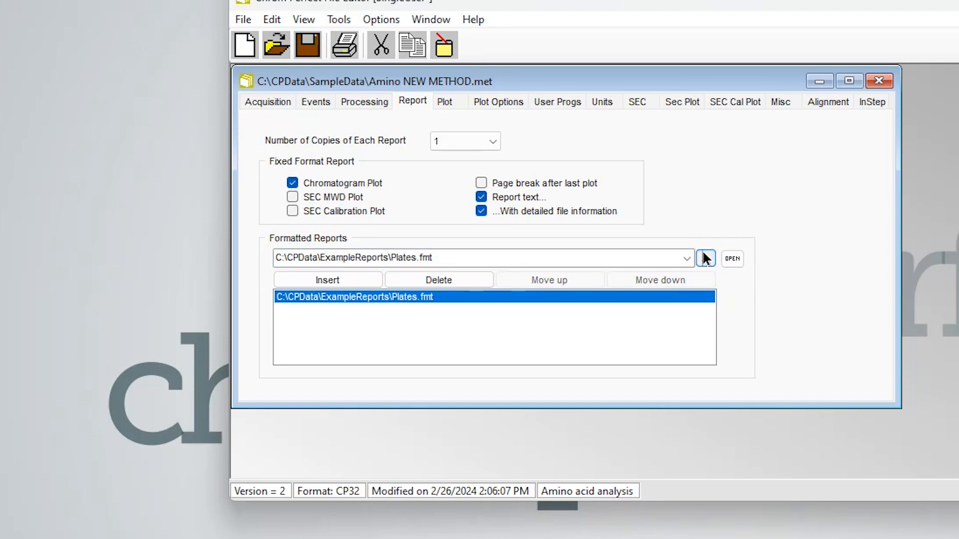
left_click(706, 258)
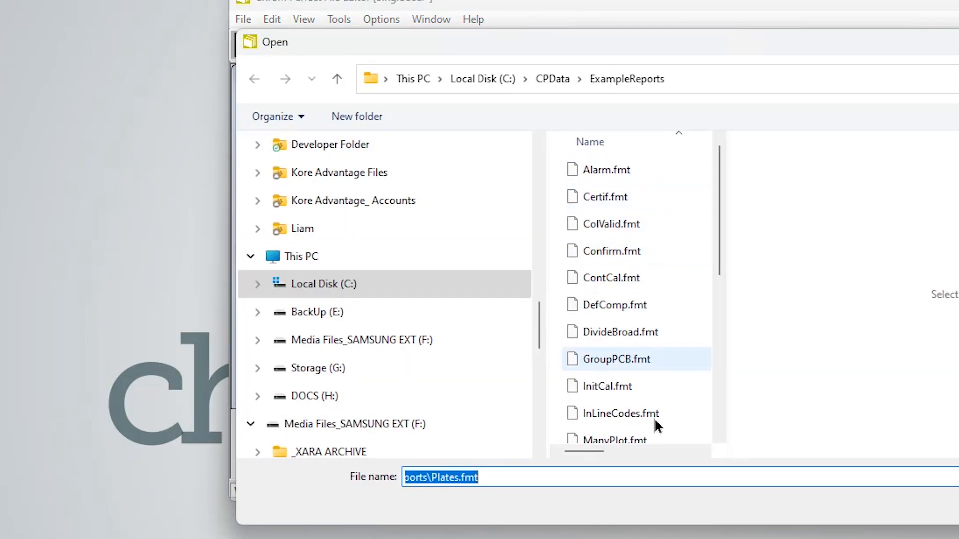
double_click(605, 197)
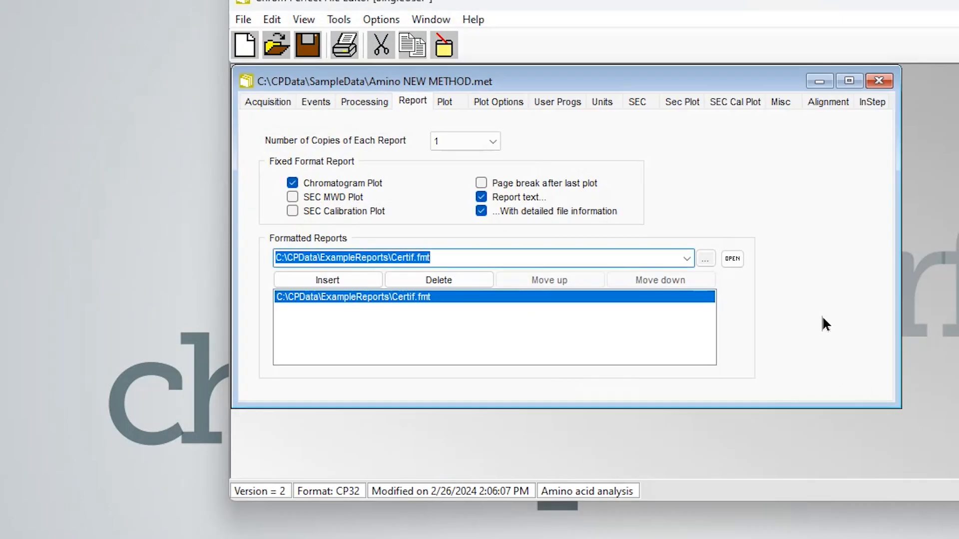
left_click(497, 335)
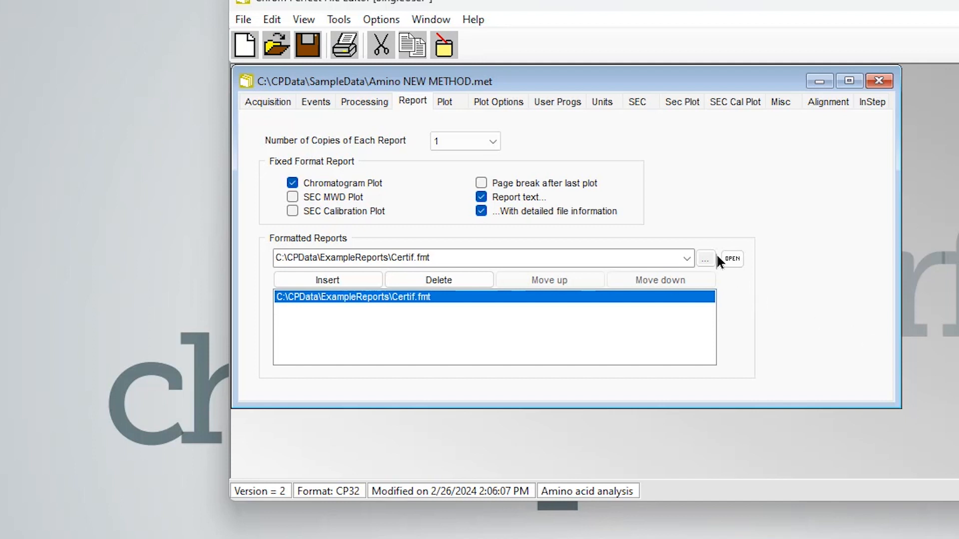
Step: Bring up the prompts for opening an existing calibration file and an existing format file, dismissing each without opening anything
left_click(277, 45)
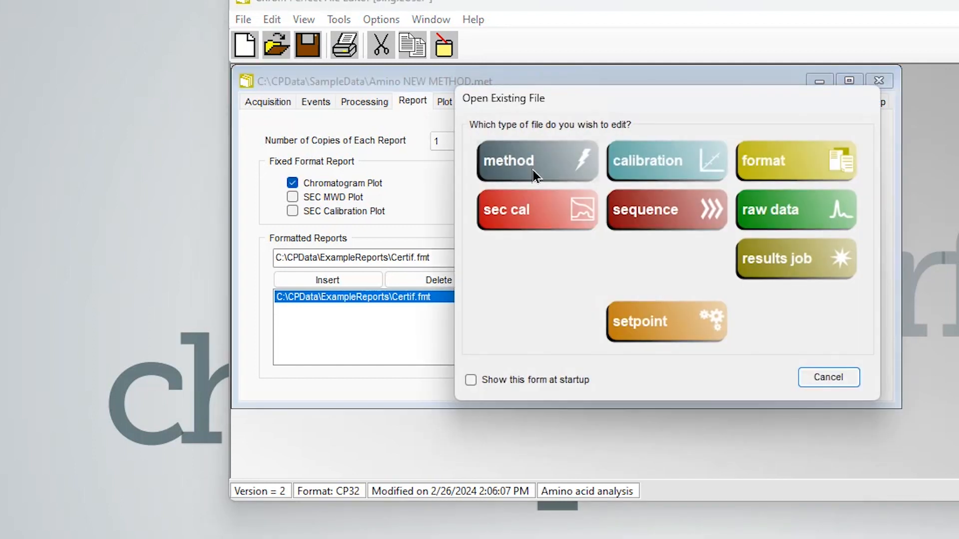
left_click(675, 161)
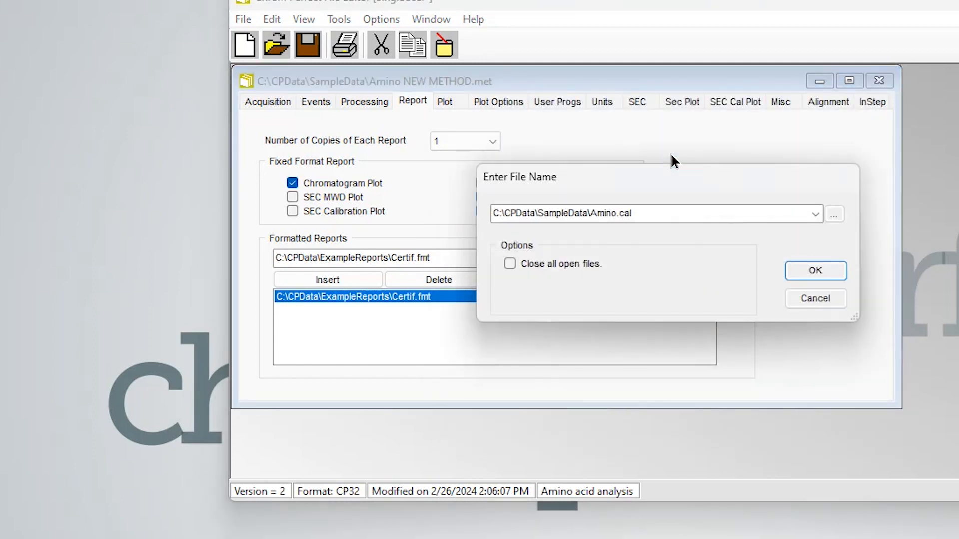
left_click(820, 298)
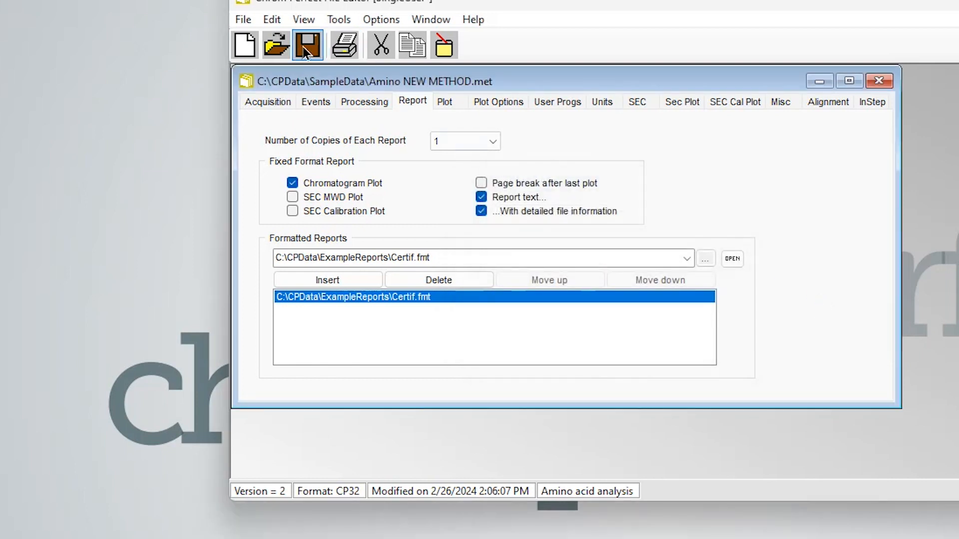
left_click(275, 48)
left_click(811, 157)
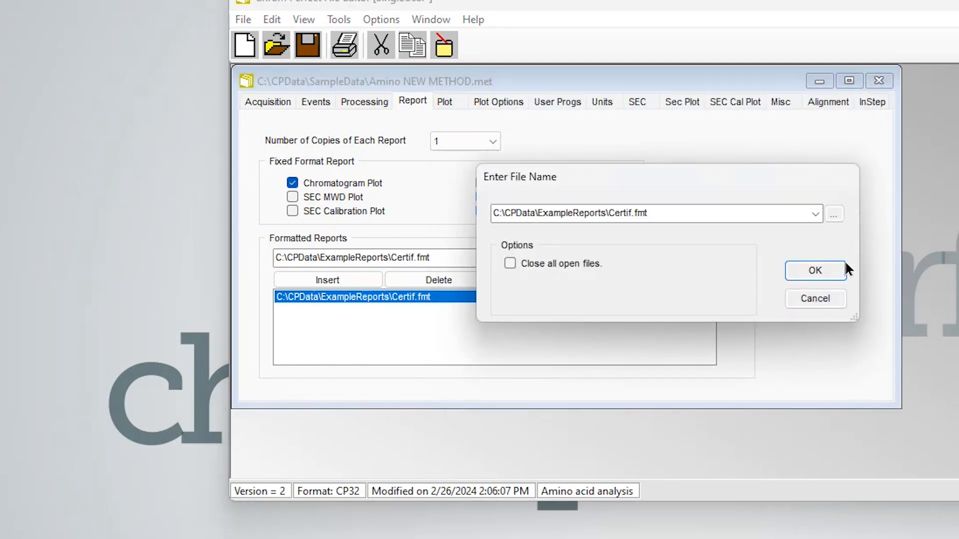
left_click(815, 299)
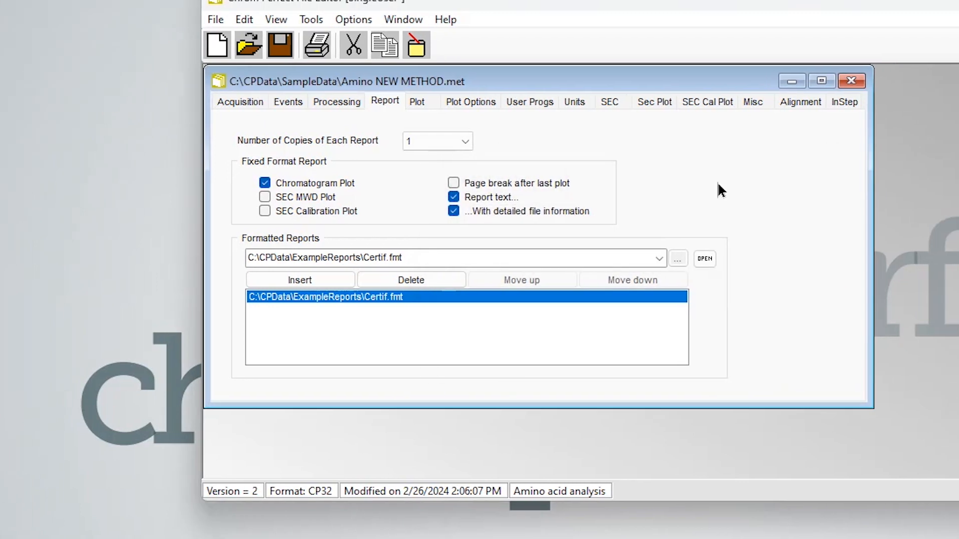
Step: Open the calibration file Amino.cal from the method's processing settings, examine all columns of its component table, and close it
left_click(260, 102)
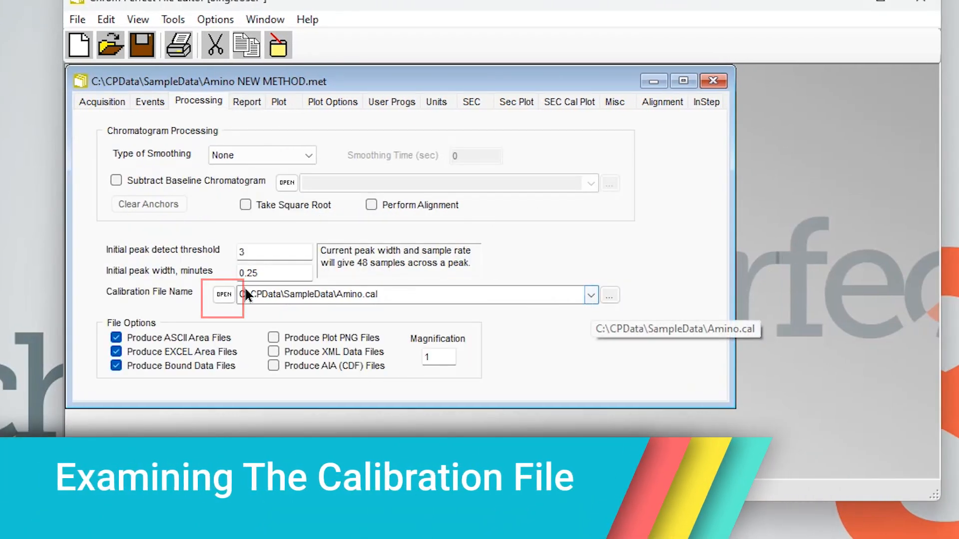
left_click(223, 295)
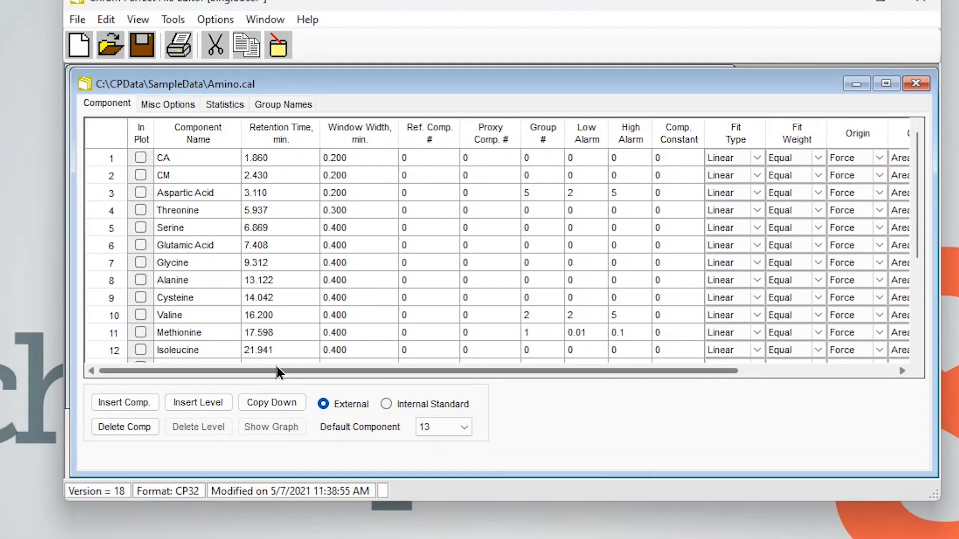
left_click_drag(280, 373, 460, 375)
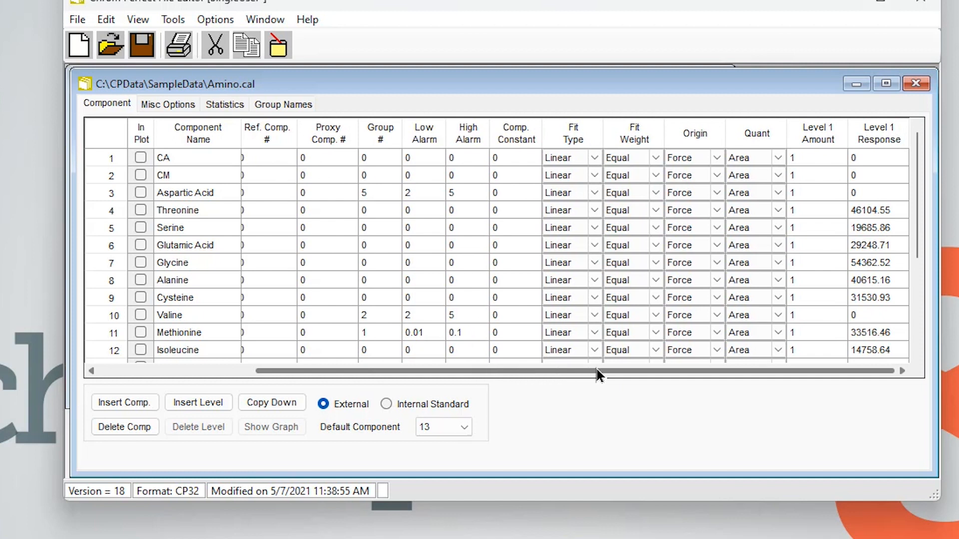
left_click_drag(455, 372, 265, 372)
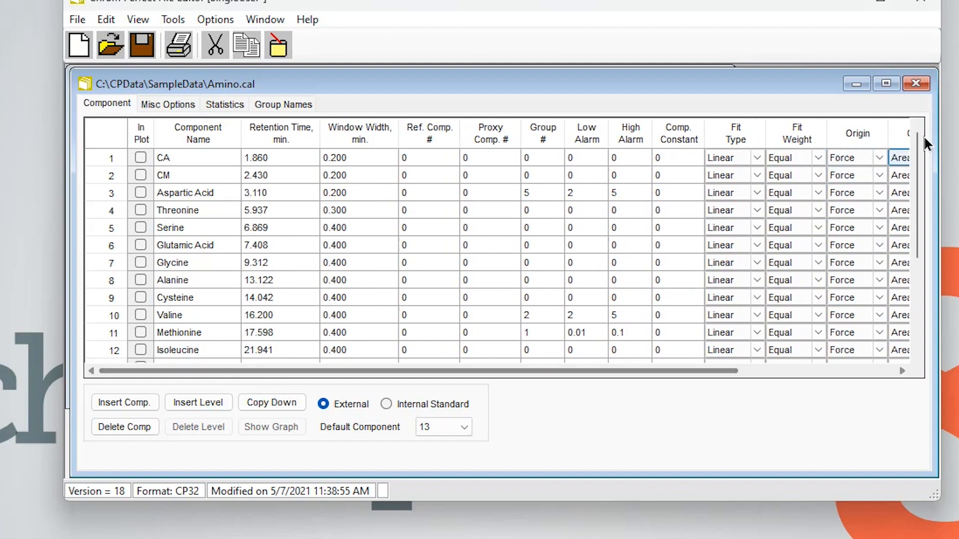
left_click(914, 84)
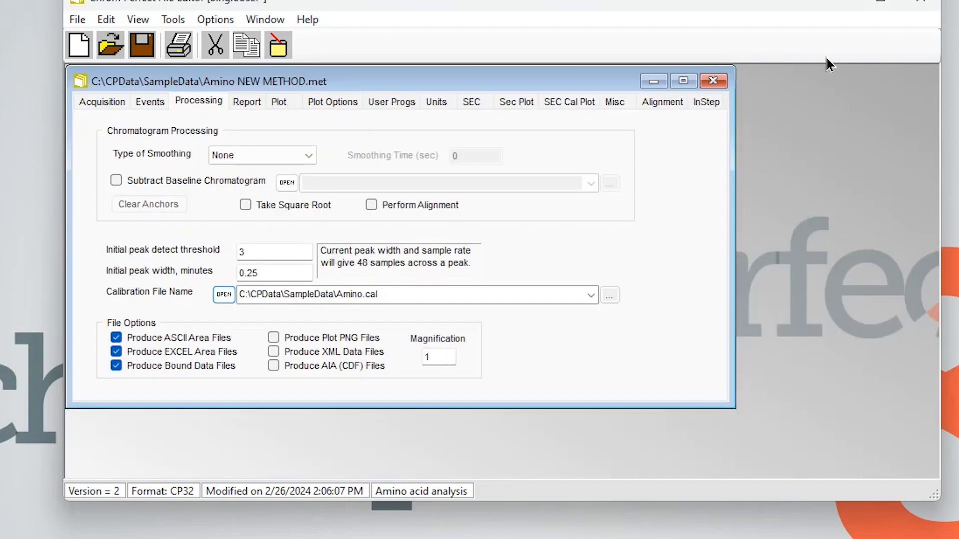
Step: Open the Certif.fmt report format from the method's report settings and insert an Include File element directly below the chromatogram plot
left_click(250, 102)
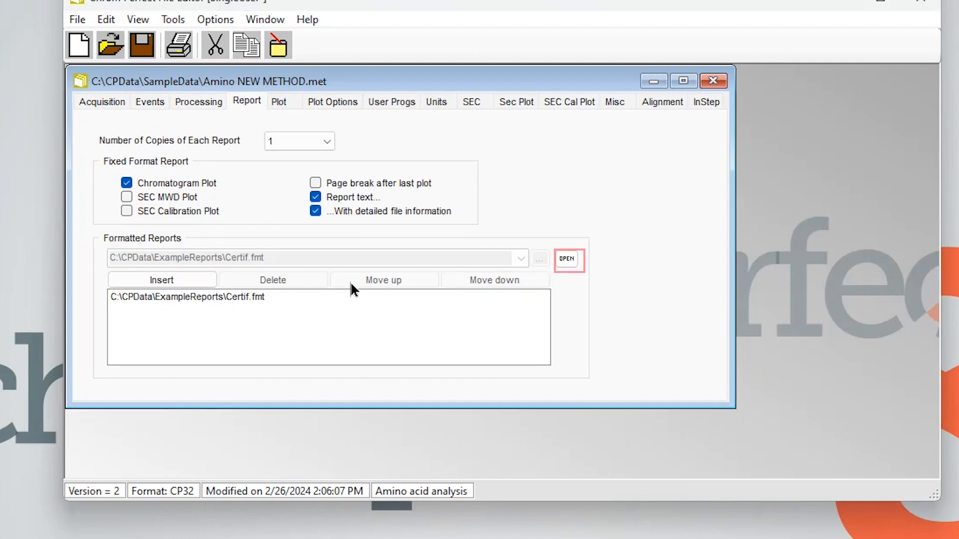
left_click(213, 297)
left_click(567, 257)
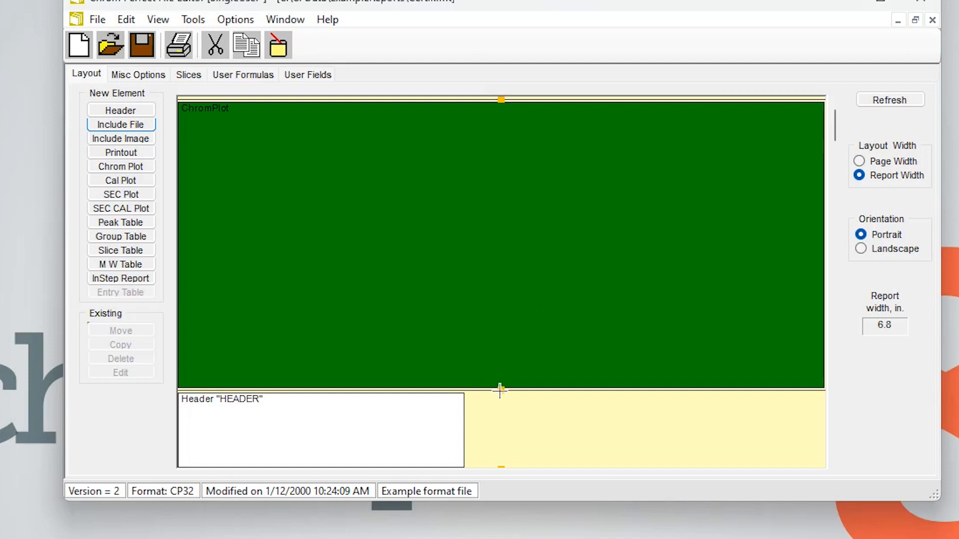
left_click(502, 389)
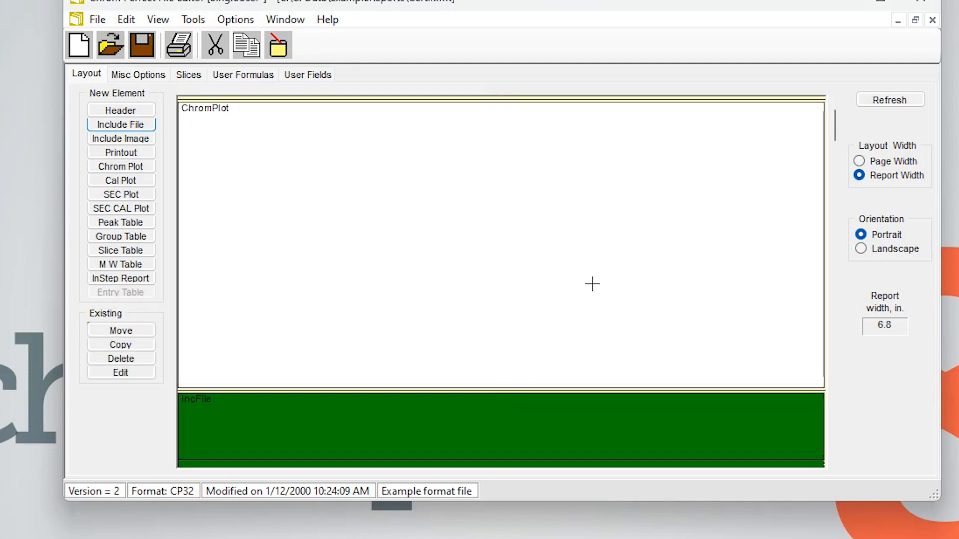
Step: Set the chromatogram plot's height to 1 inch and turn off its full width in favour of a width of about 1 inch
left_click(427, 226)
double_click(433, 232)
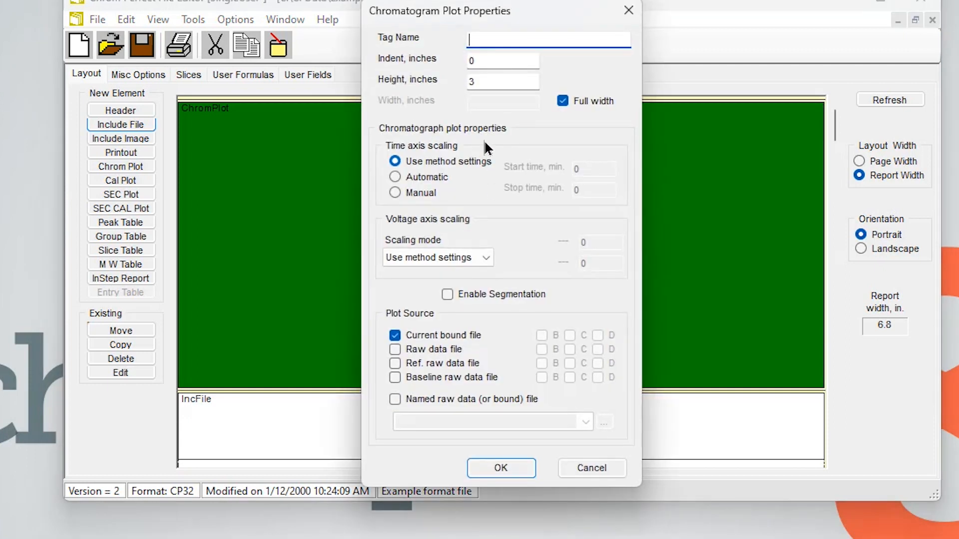
left_click_drag(489, 81, 448, 80)
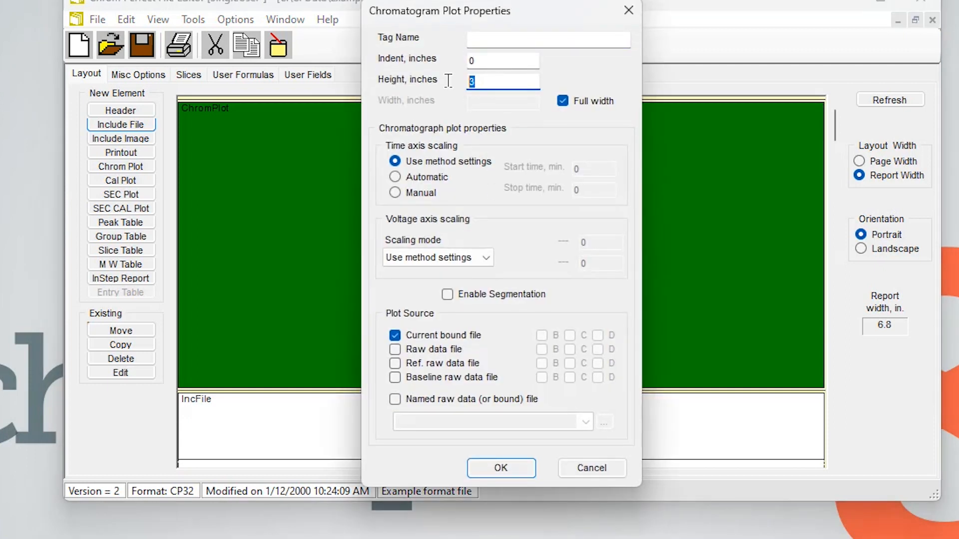
type("1")
left_click(562, 101)
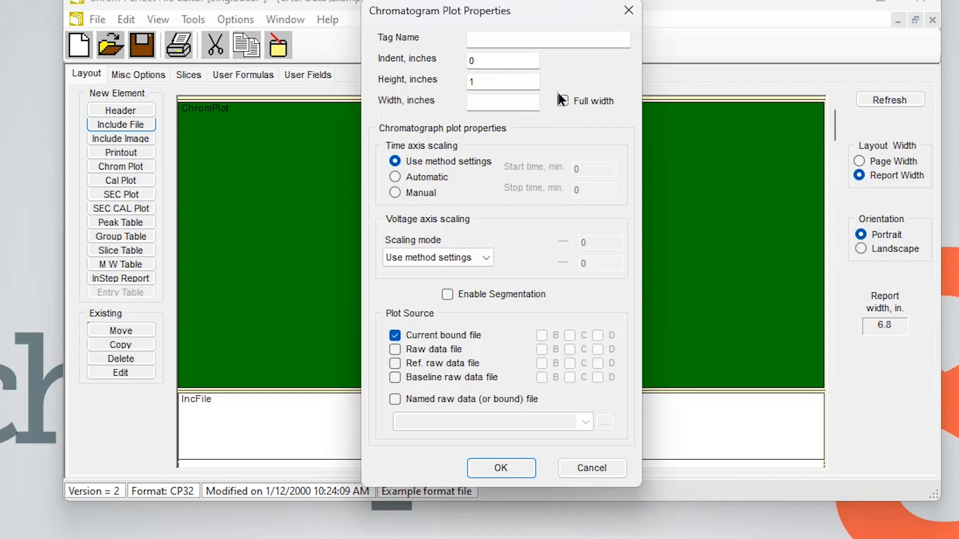
left_click(480, 97)
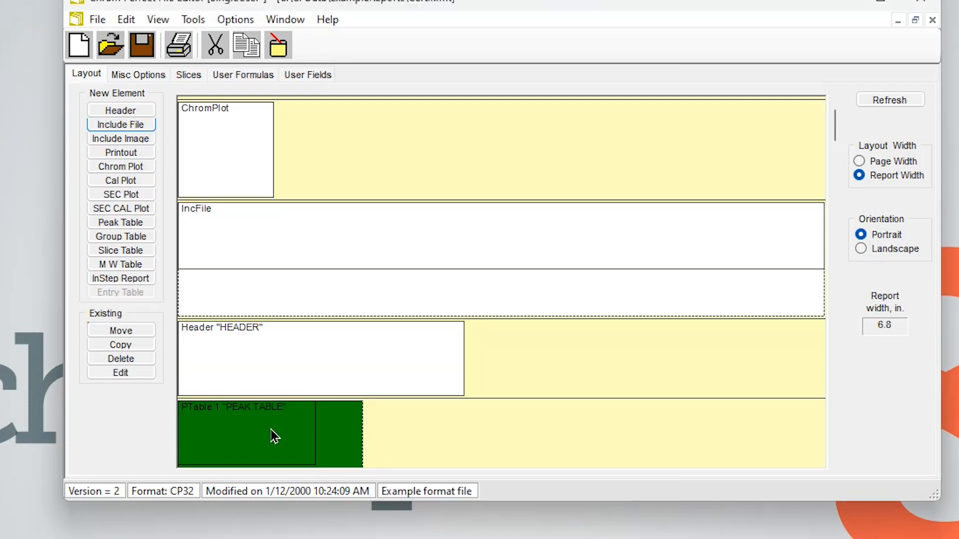
Step: Open the PEAK TABLE element for editing and insert three columns between the Compound and Amount columns
double_click(274, 436)
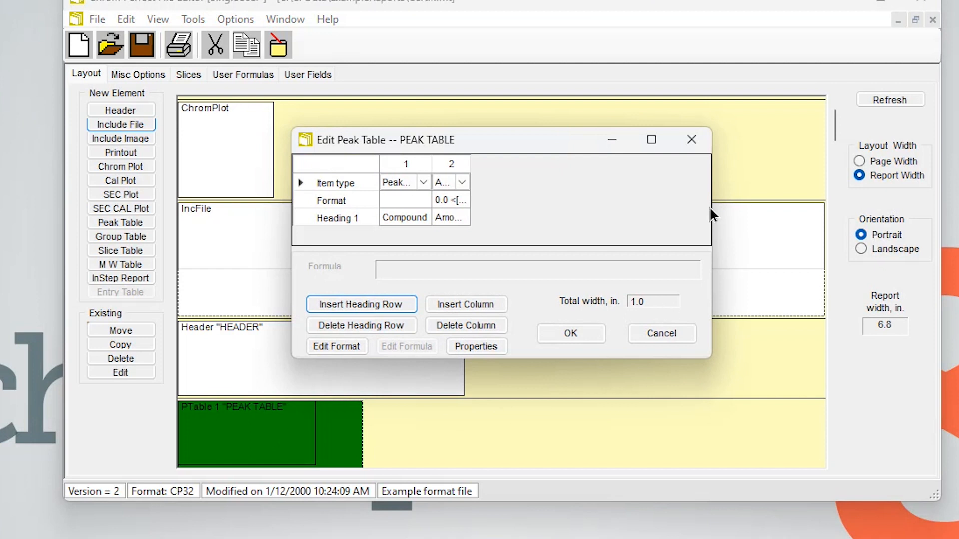
left_click_drag(712, 205, 868, 205)
left_click(460, 302)
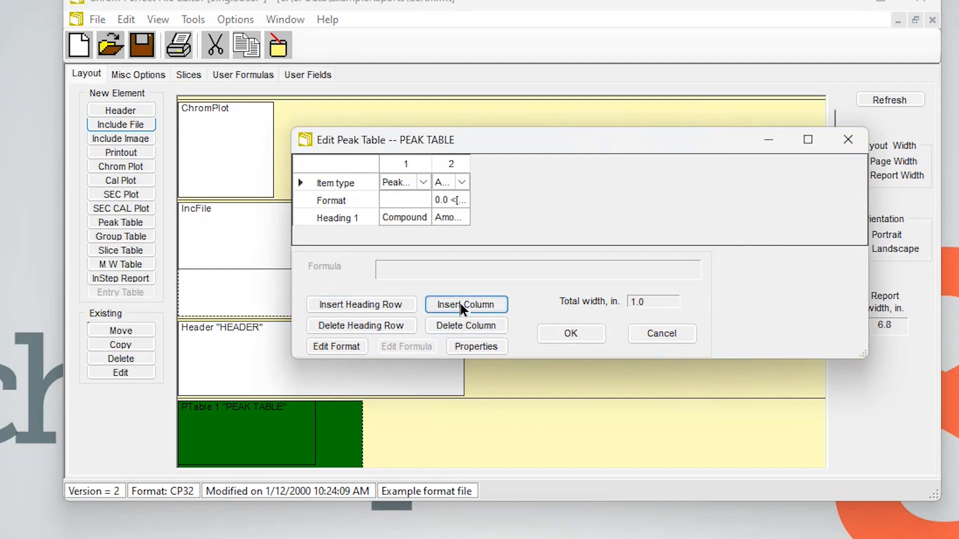
left_click(460, 302)
left_click(460, 301)
Step: Set the item types of the peak table's columns 2, 3 and 4 to Amt/Area, Peak Type and Height
left_click(462, 183)
left_click(484, 183)
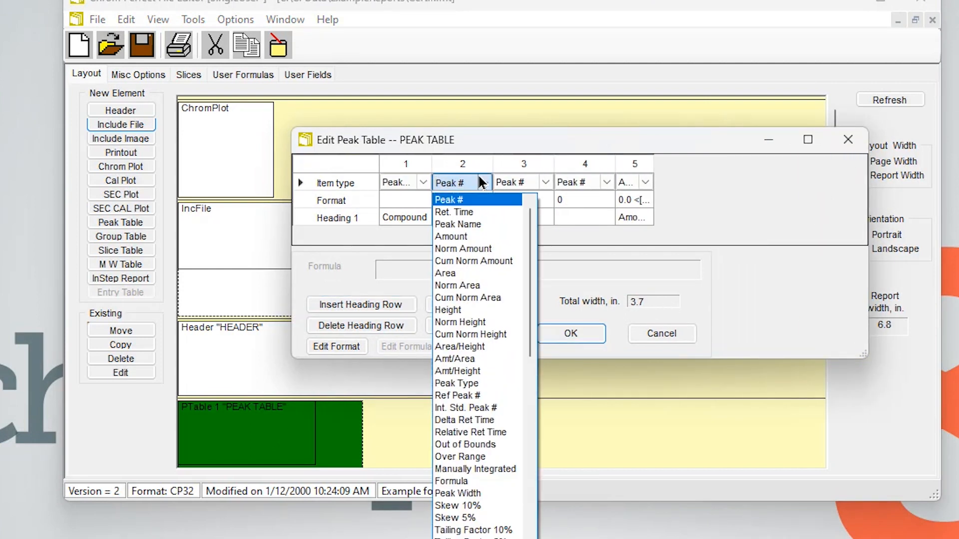
left_click(473, 358)
left_click(529, 182)
left_click(545, 182)
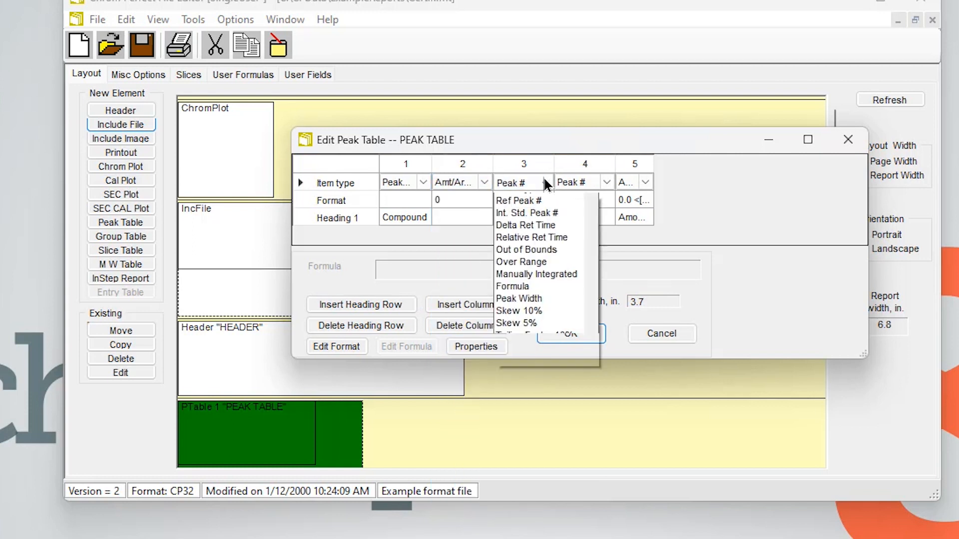
left_click(561, 383)
left_click(582, 183)
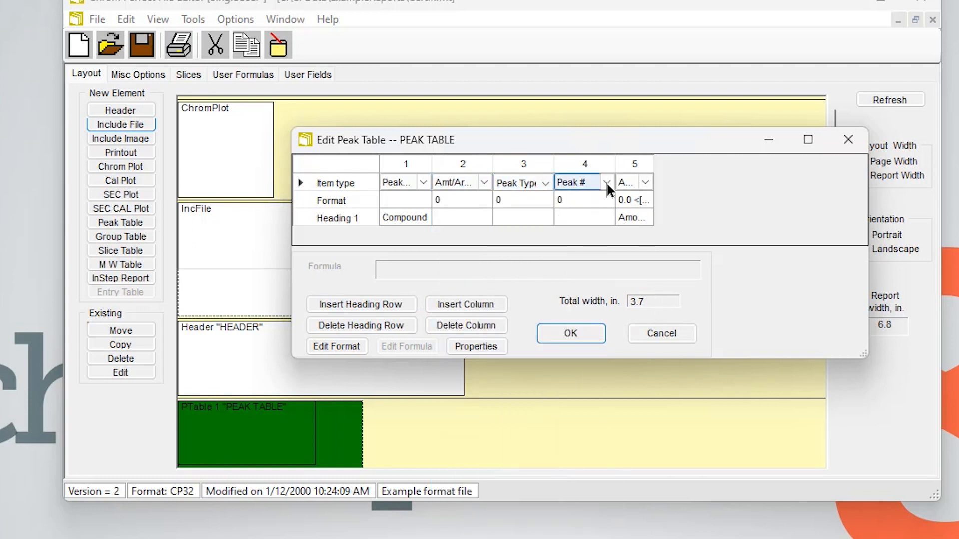
left_click(607, 183)
left_click(575, 310)
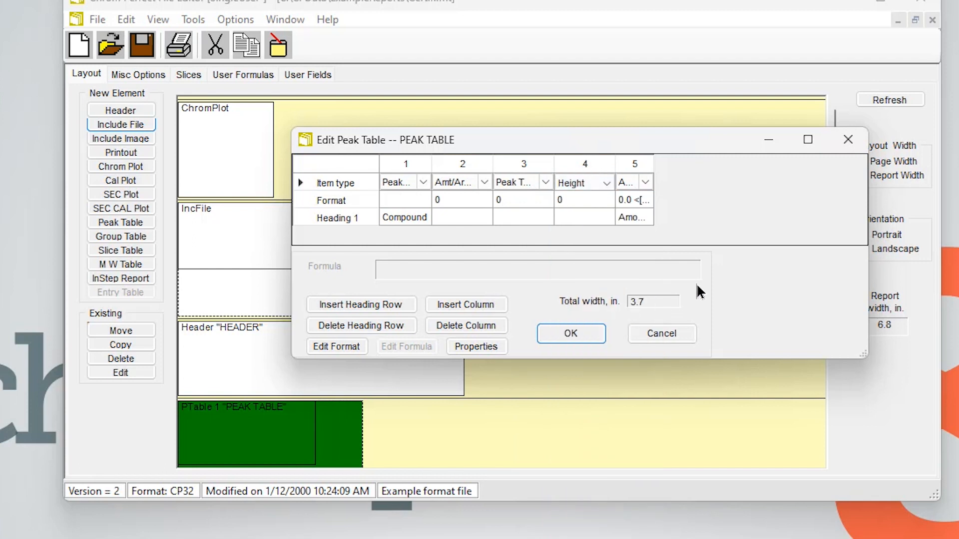
left_click_drag(648, 158, 771, 159)
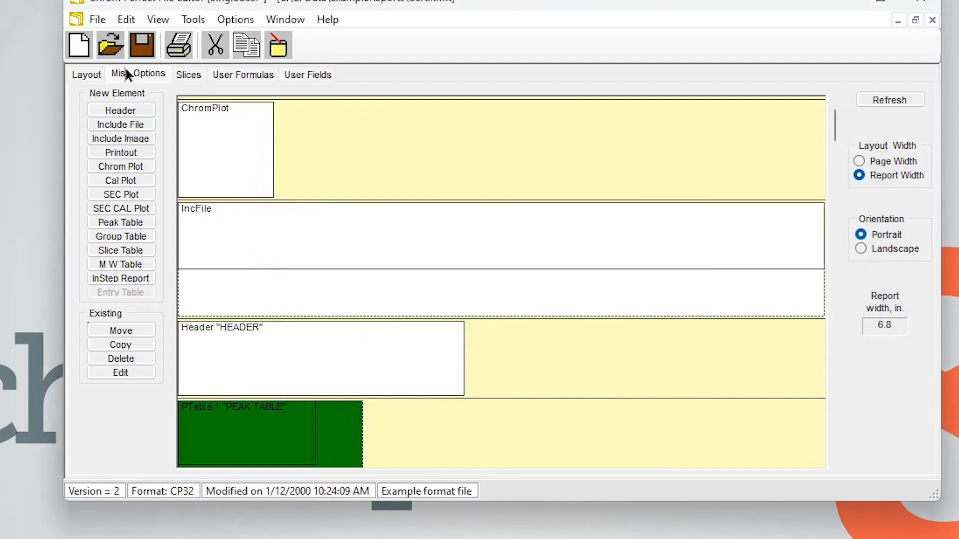
Step: Examine the format's miscellaneous options, including the available choices for the number of report channels
left_click(128, 75)
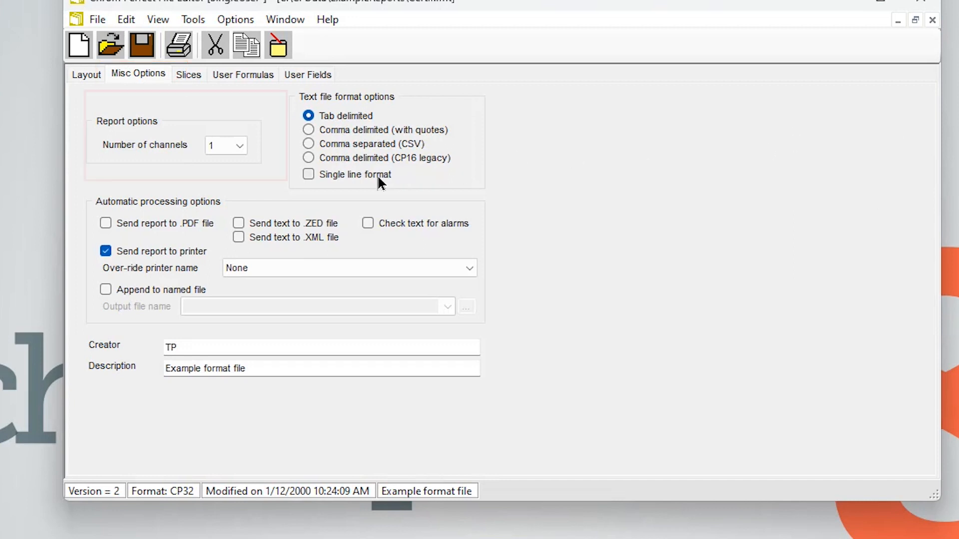
left_click(230, 148)
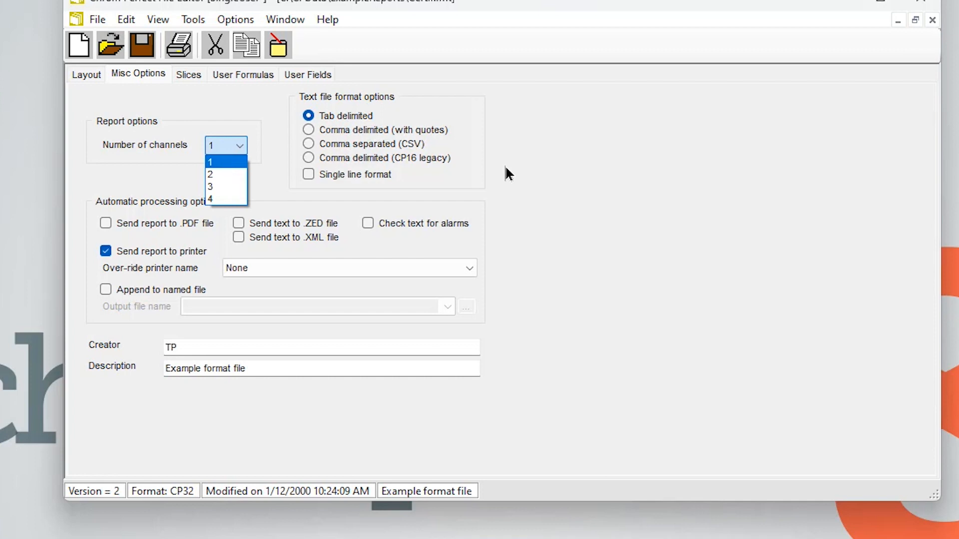
left_click(708, 166)
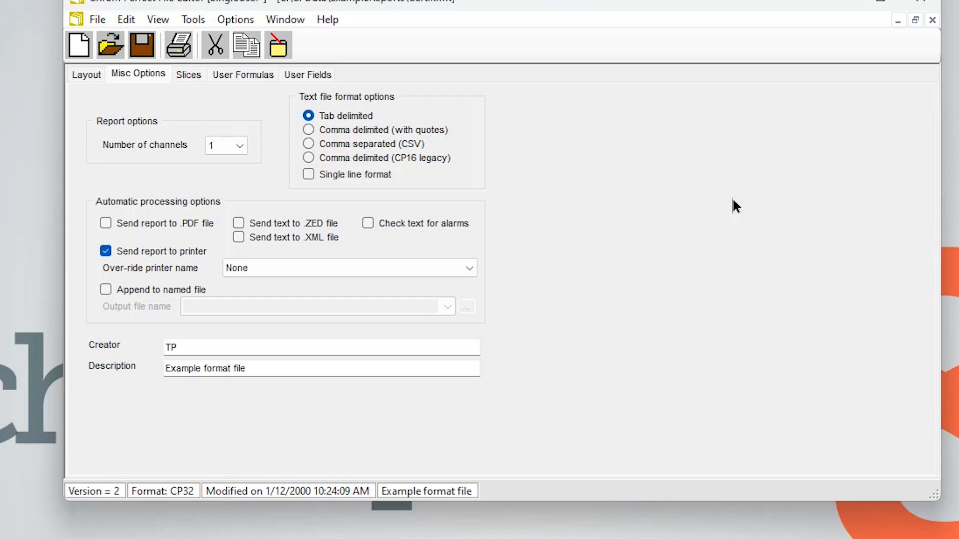
Step: Enable sending the report to a PDF file and text to an XML file, and close Certif.fmt without saving
left_click(148, 223)
left_click(253, 235)
left_click(932, 23)
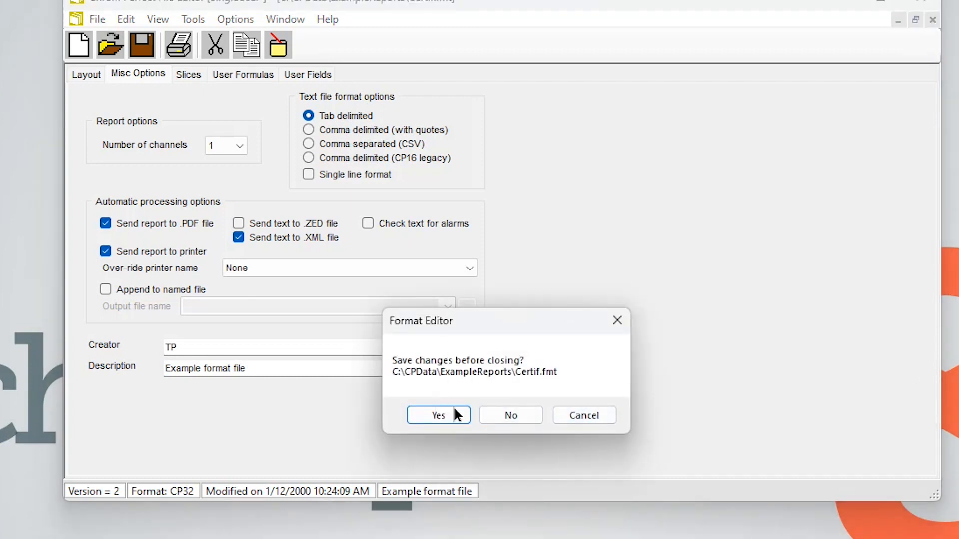
left_click(509, 414)
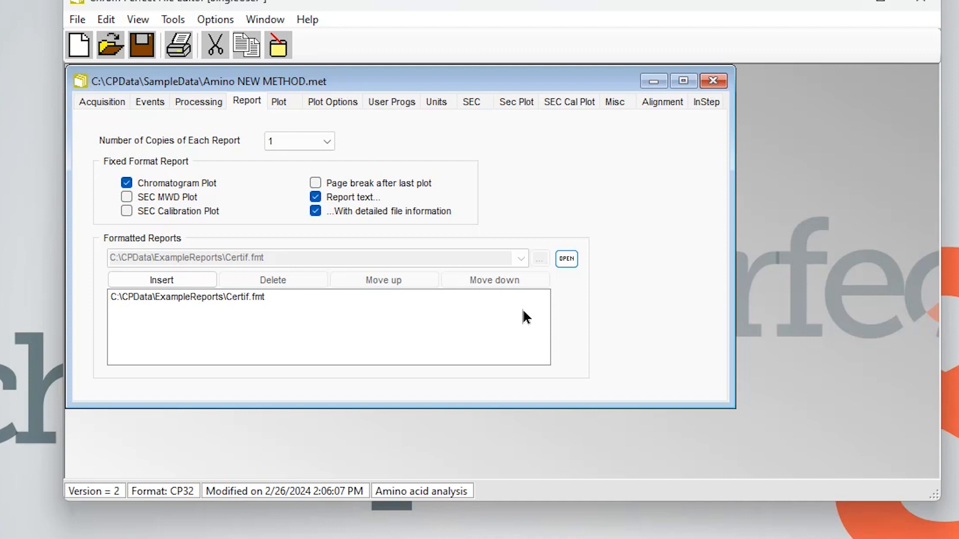
Step: Reopen Certif.fmt from the method's report settings, save it as Certif 2.fmt in the ExampleReports folder, and close it
left_click(566, 259)
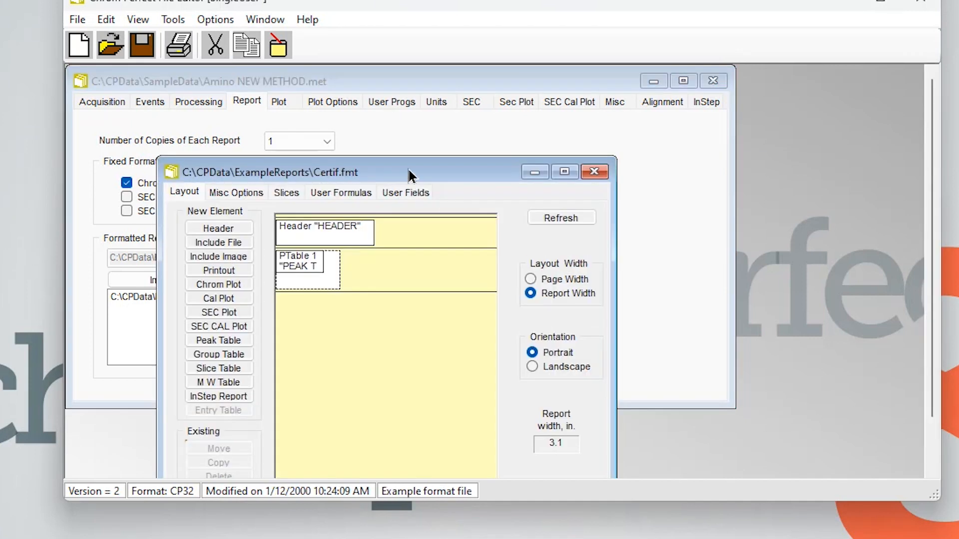
left_click(76, 19)
left_click(122, 141)
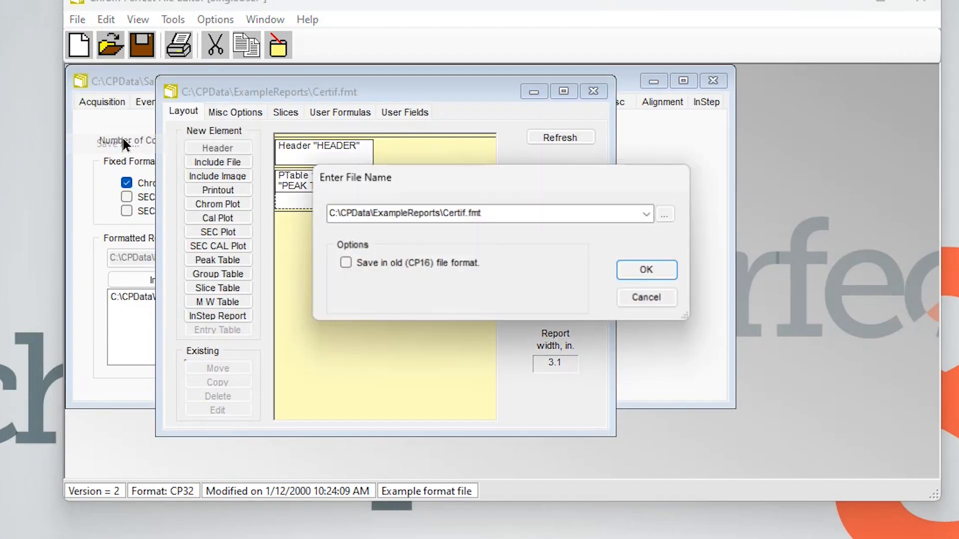
left_click(517, 207)
key("Home")
key("Right")
key("Right")
key("Right")
key("Right")
key("Right")
key("Right")
key("Right")
key("Right")
key("Right")
key("Right")
key("Right")
key("Right")
key("Right")
key("Right")
key("Right")
key("Right")
key("Right")
key("Right")
key("Right")
key("Right")
key("Right")
key("Right")
key("Right")
key("Right")
key("Right")
key("Right")
key("Right")
key("Right")
key("Right")
key("Right")
key("Right")
type("2")
left_click(639, 265)
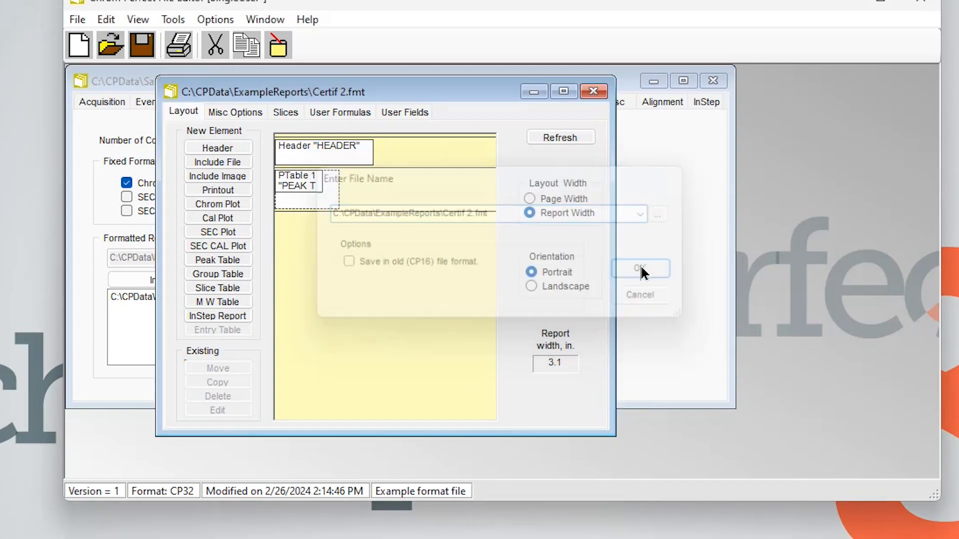
left_click(602, 91)
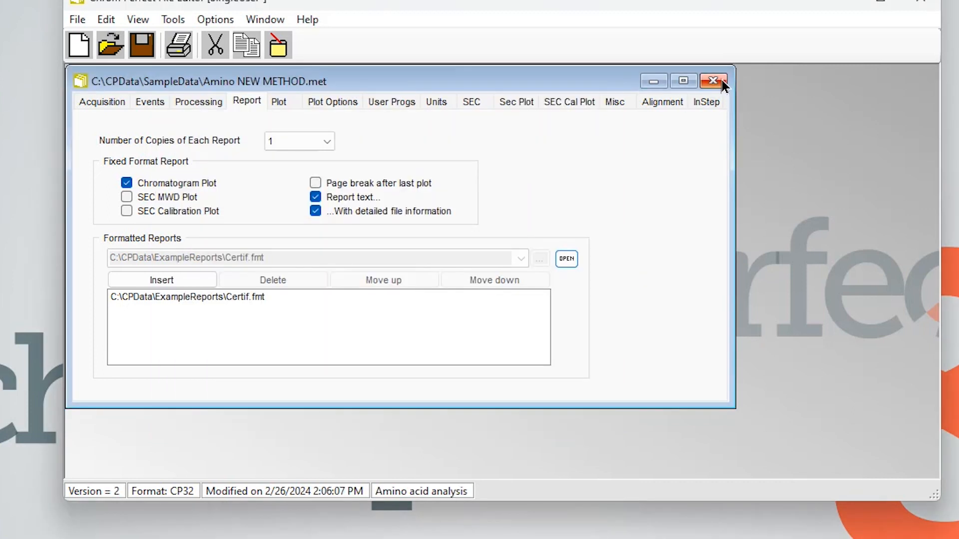
Step: Close the Amino NEW METHOD file without saving its changes and exit the file editor
left_click(719, 80)
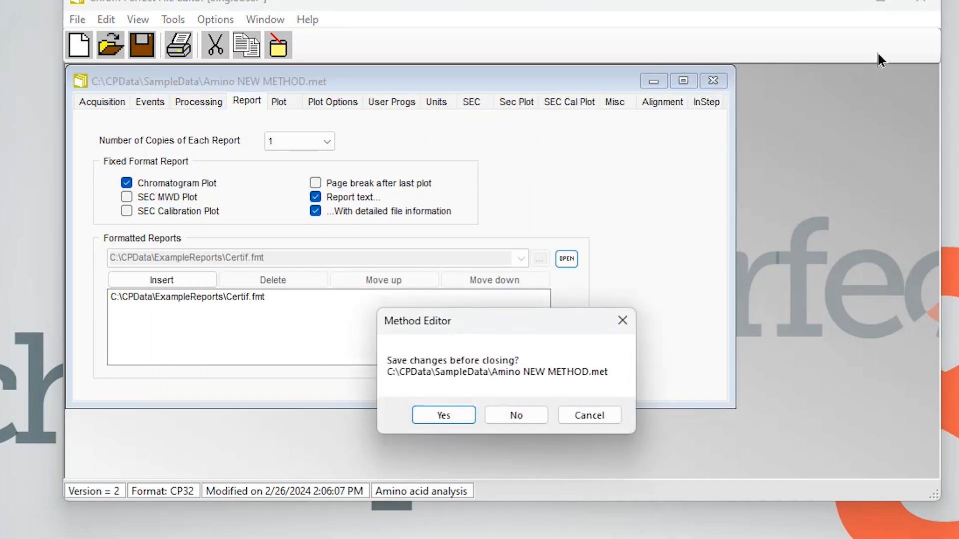
left_click(519, 415)
left_click(924, 3)
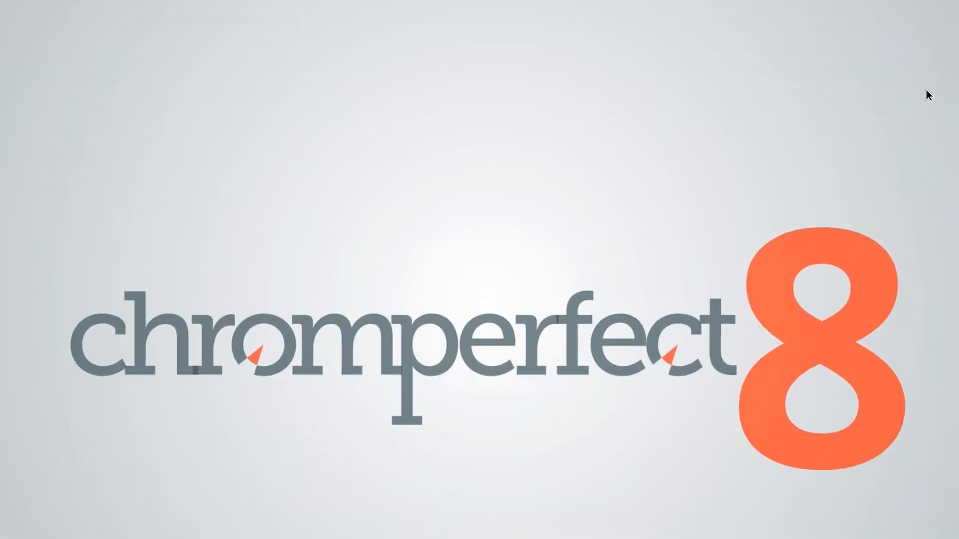